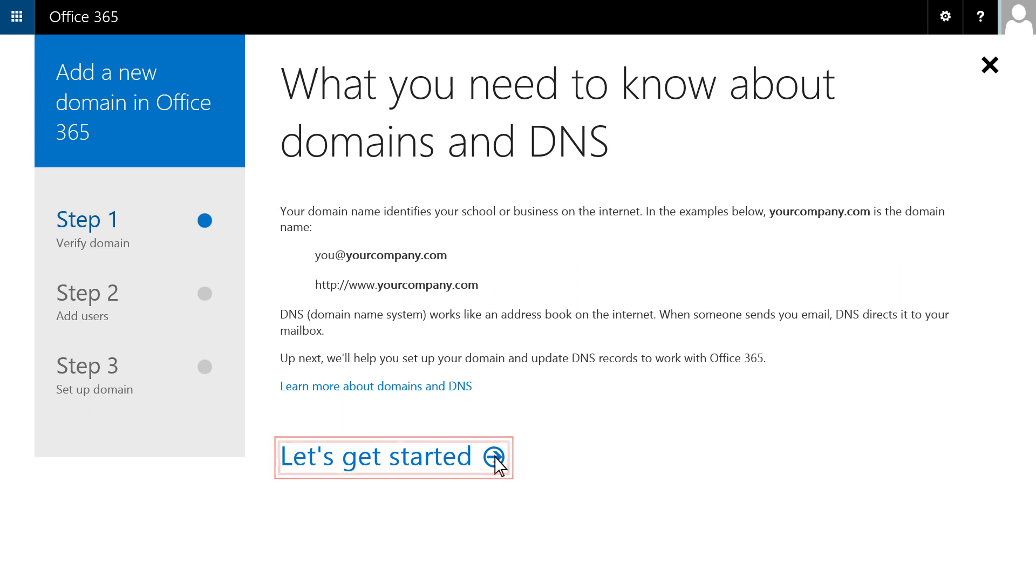
Start the domain setup and submit cohowineinc.com as the domain to use.
click(499, 455)
click(477, 221)
text(cohow)
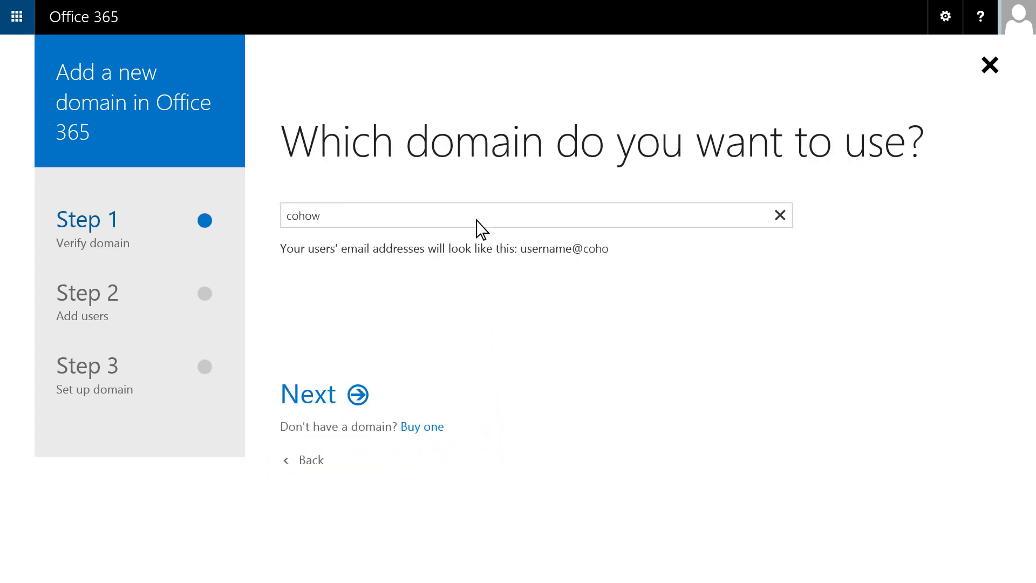
text(ineinc.com)
click(359, 393)
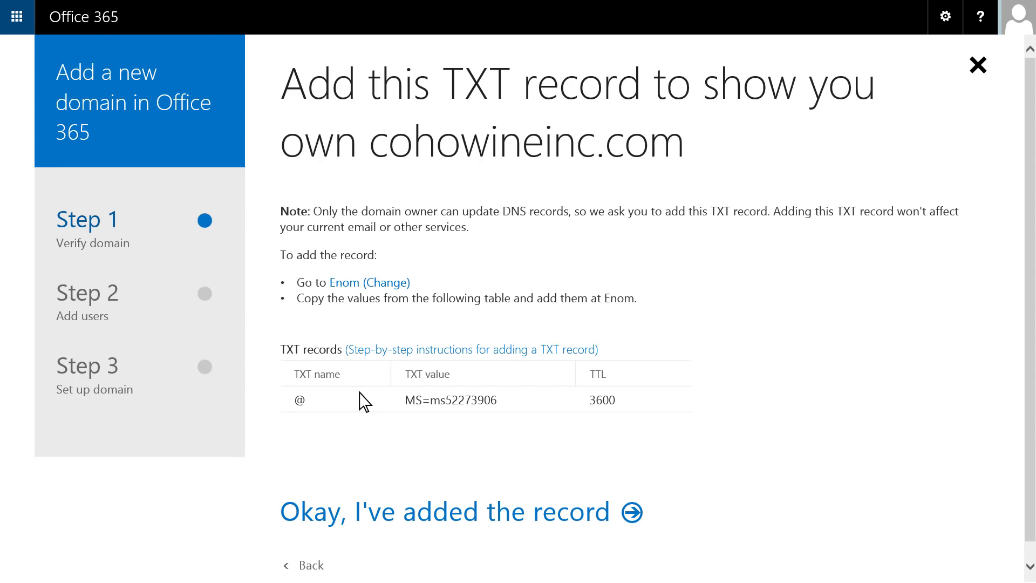
Copy the verification value of the TXT record listed for cohowineinc.com.
drag(496, 400, 407, 405)
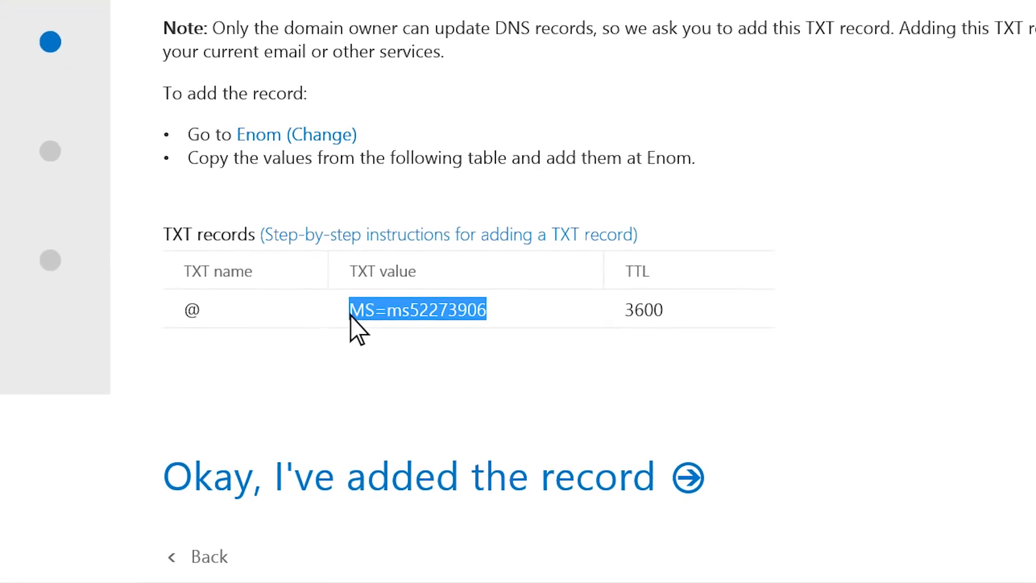
right_click(350, 315)
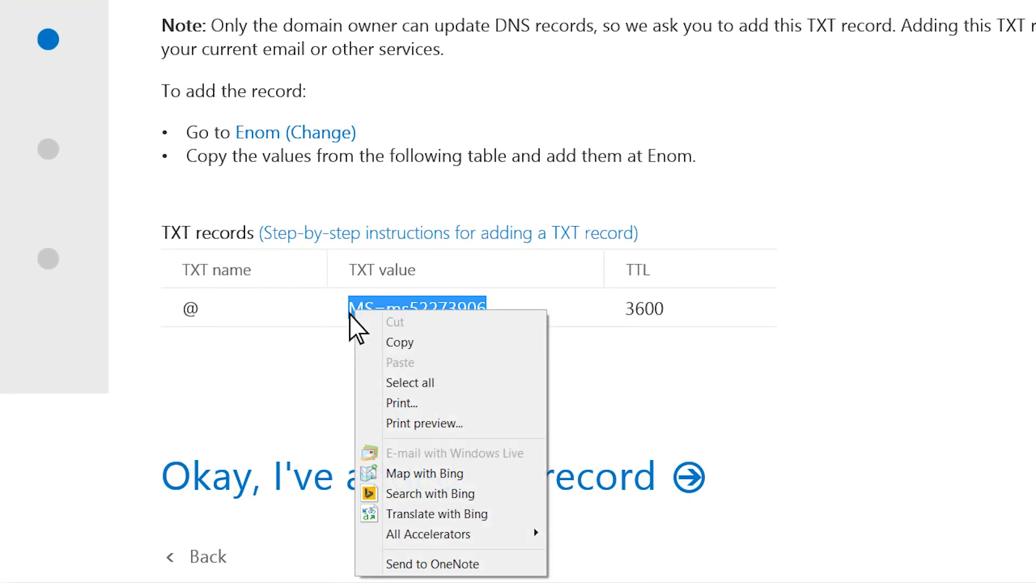
click(363, 346)
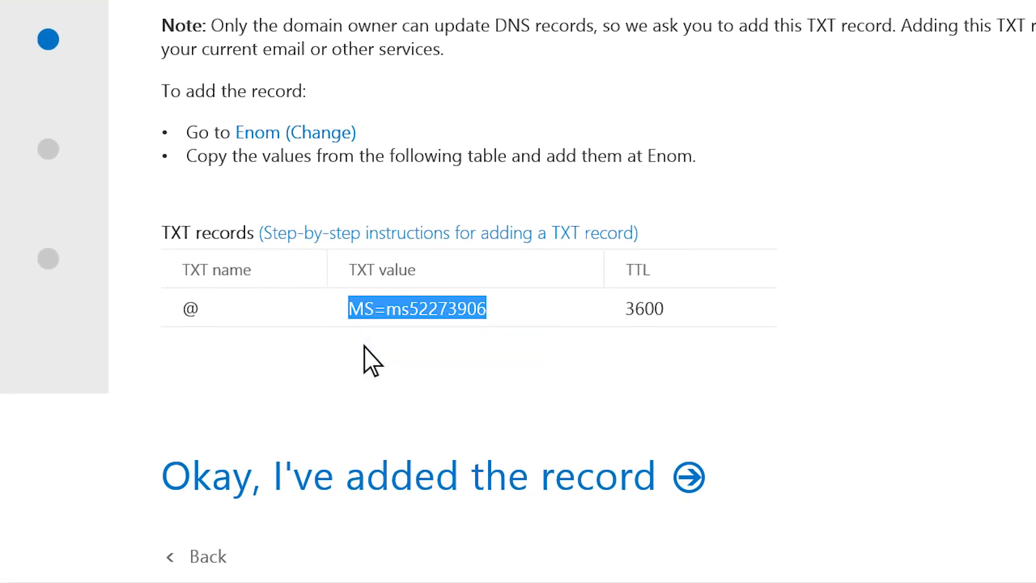
click(363, 346)
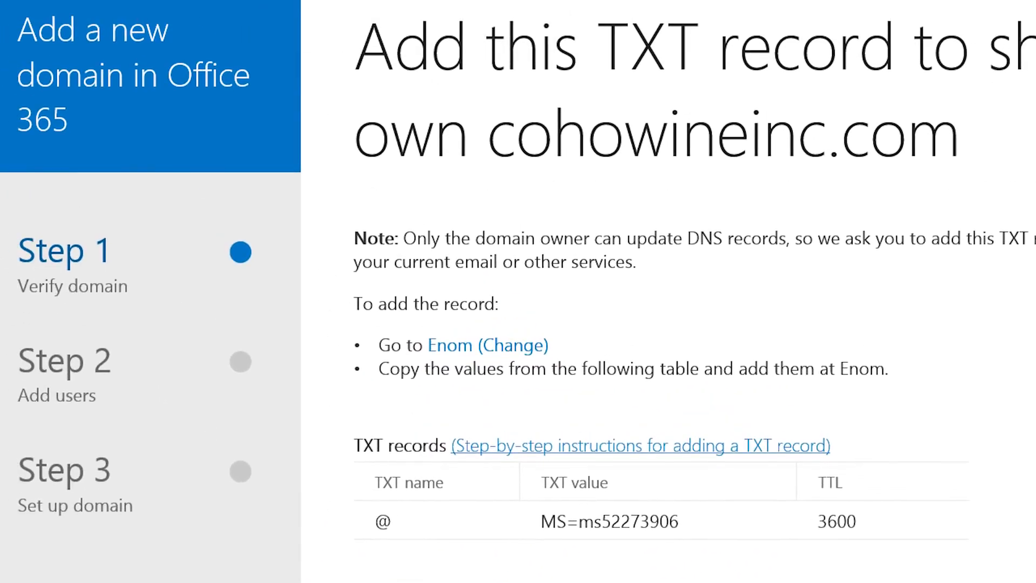
Open the step-by-step TXT record instructions and go to the section on adding a TXT record for verification.
click(448, 233)
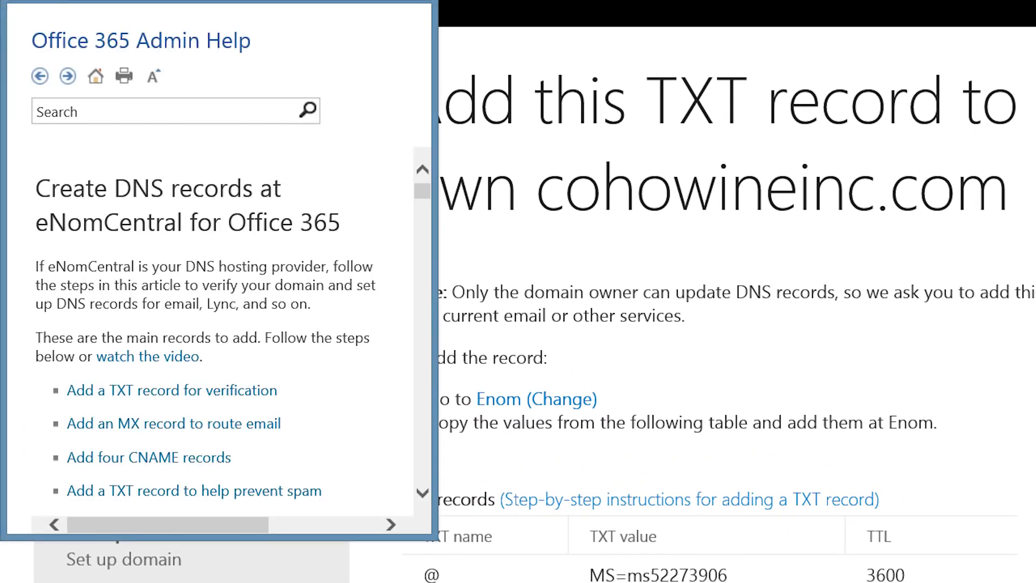
click(270, 389)
drag(423, 186, 423, 197)
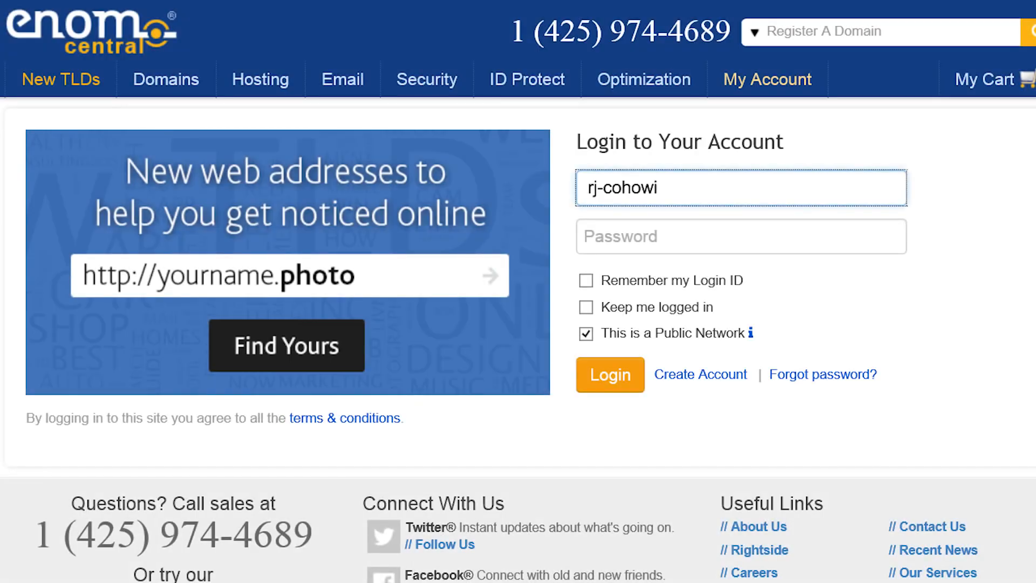
Log in to the eNom Central account with the login ID and account password.
text(ne)
key(Tab)
text(**********)
click(638, 377)
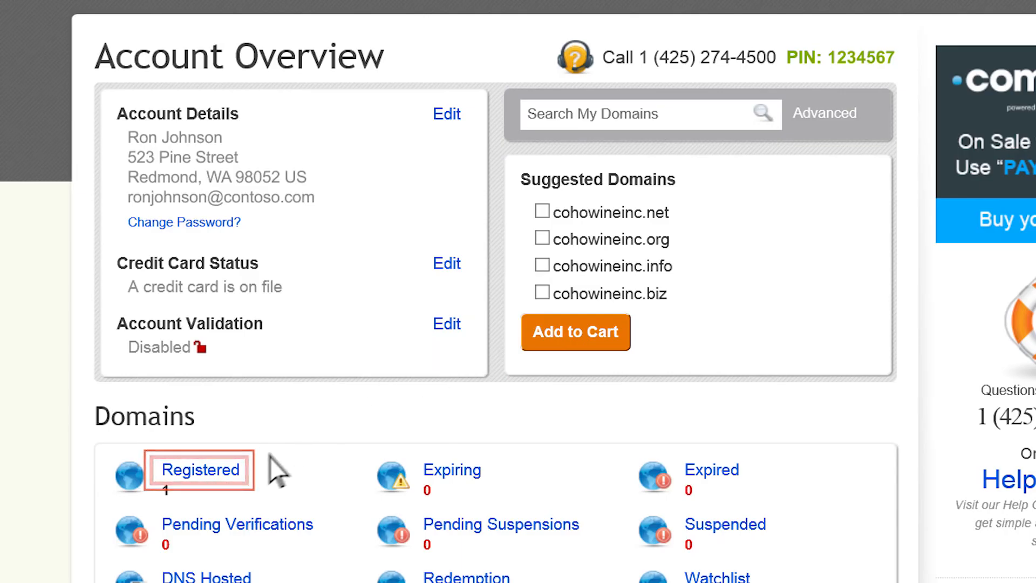
Open the host records of the registered domain cohowineinc.com for editing.
click(227, 473)
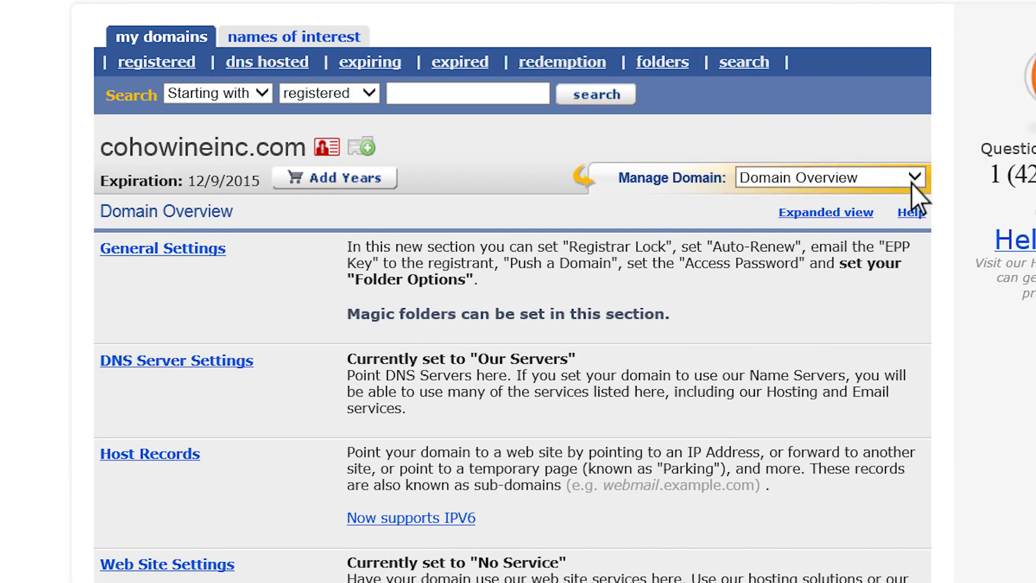
click(913, 178)
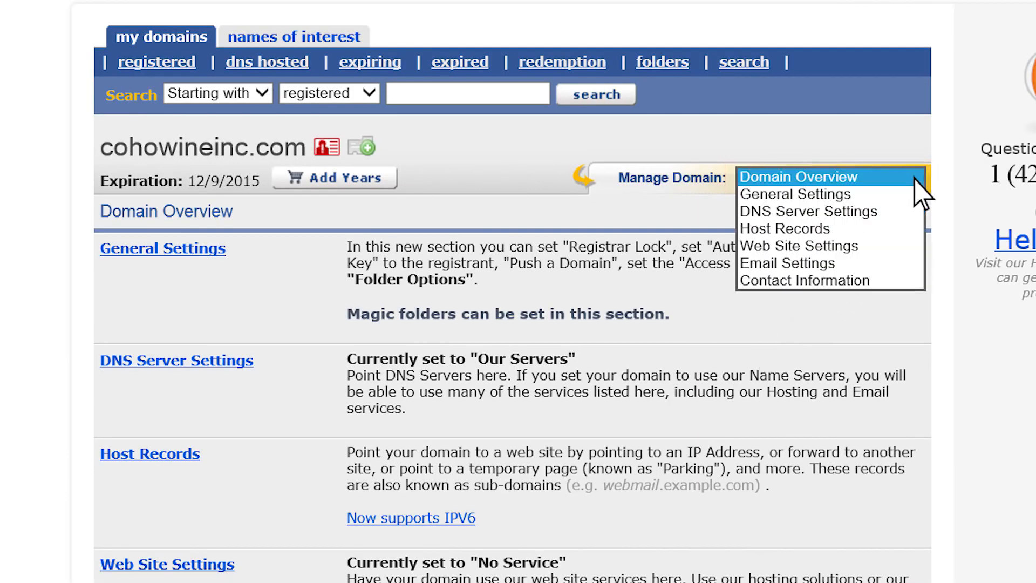
click(914, 230)
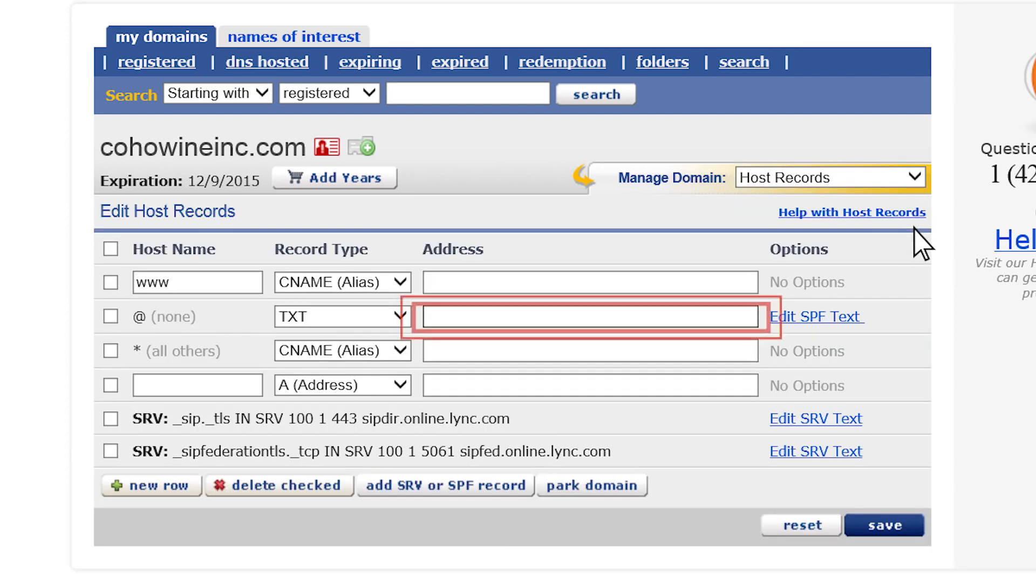
Paste the verification value as the @ TXT record's address, save it, and confirm in Office 365 that the record was added.
right_click(551, 320)
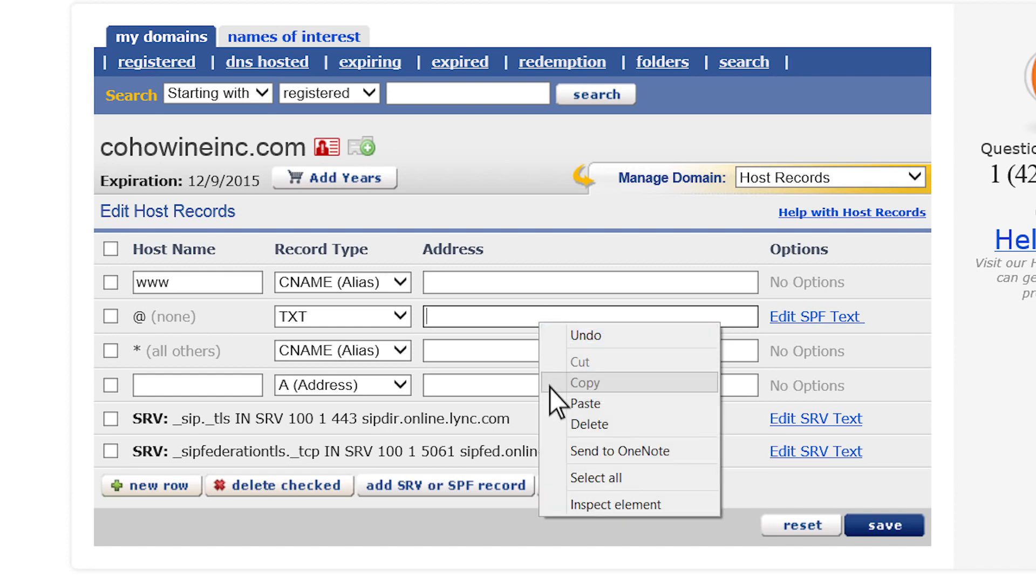
click(549, 403)
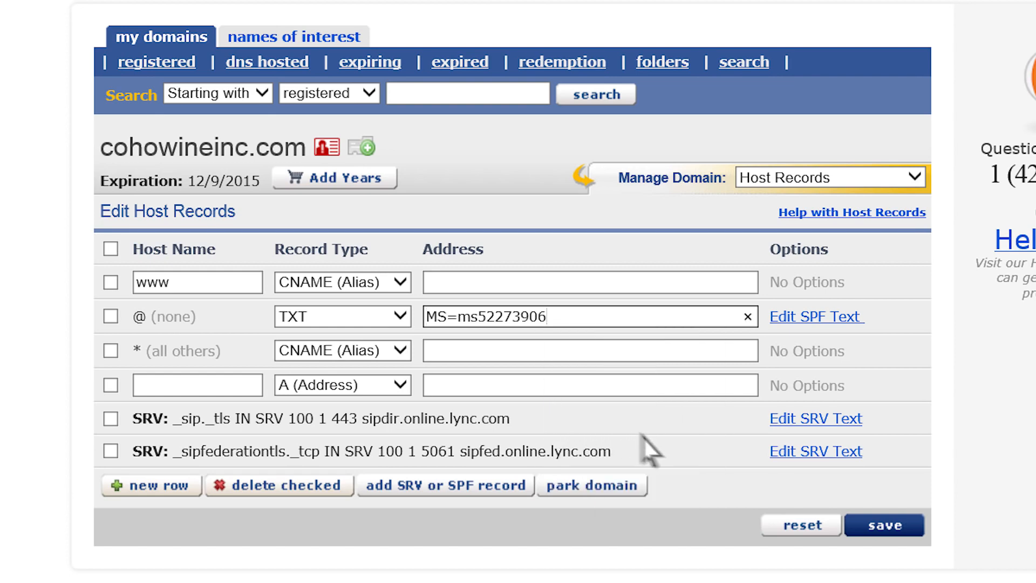
click(878, 531)
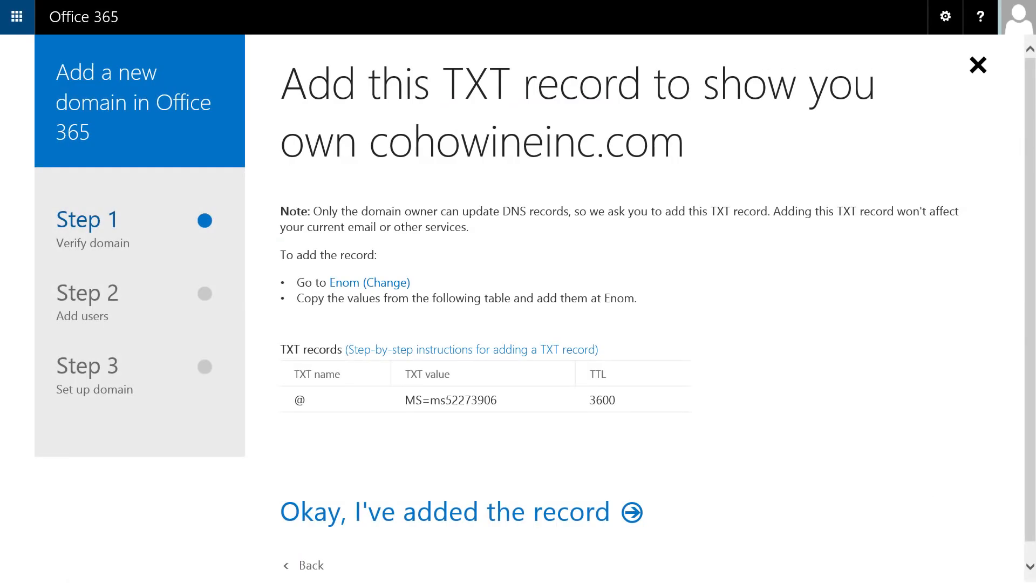
click(632, 512)
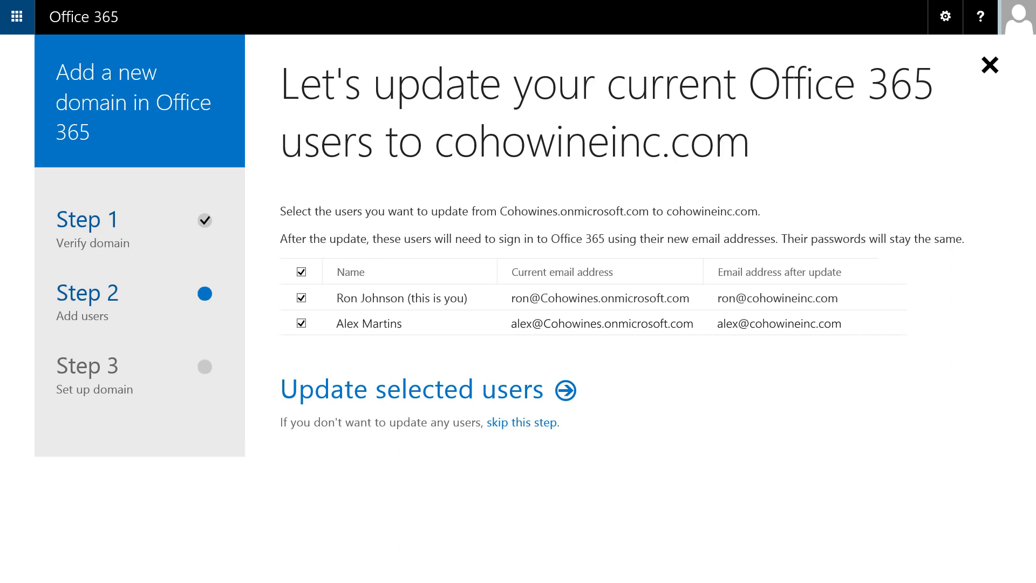
Update both selected users to cohowineinc.com addresses and sign out to complete the change.
click(567, 393)
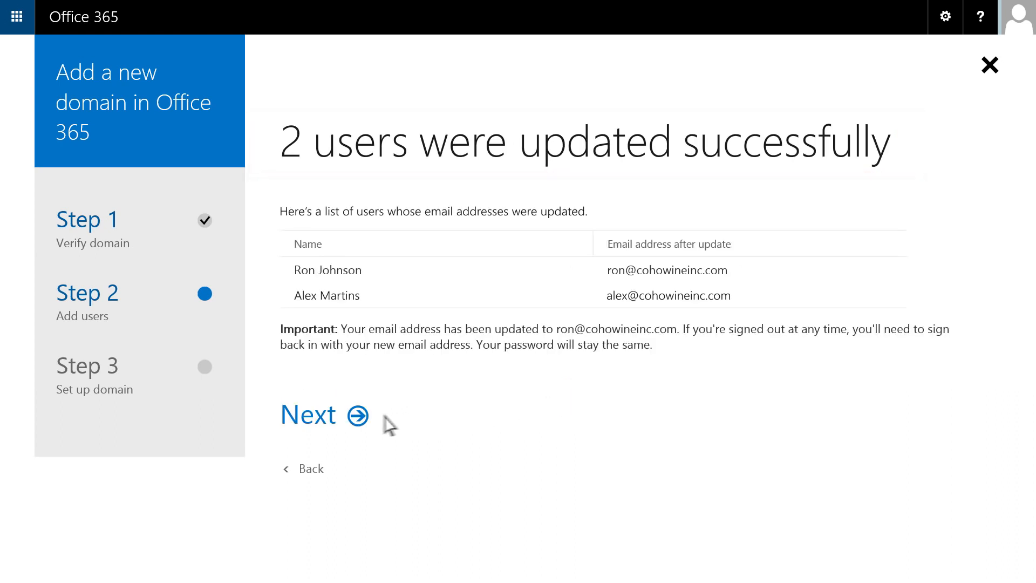
click(357, 417)
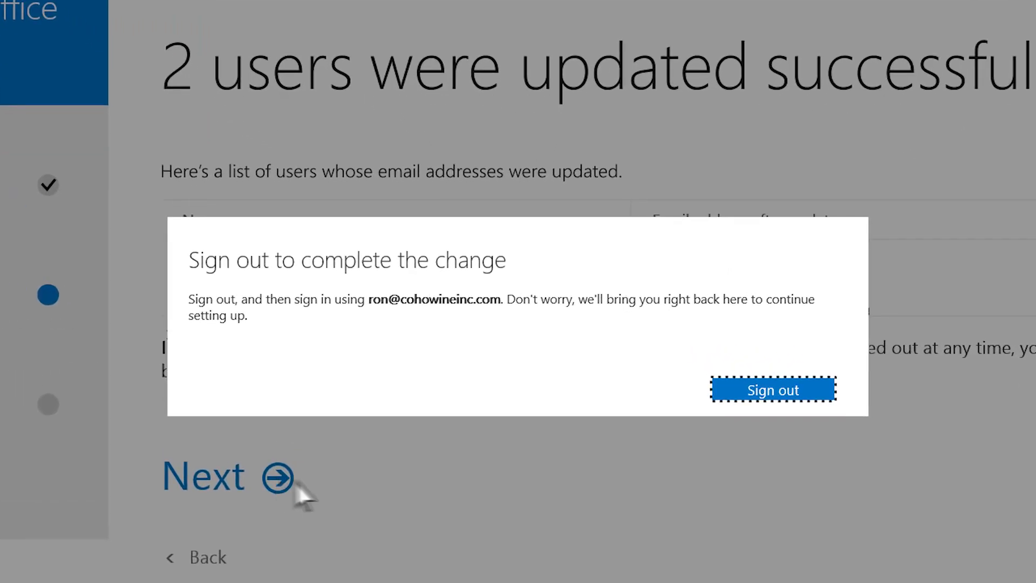
click(814, 387)
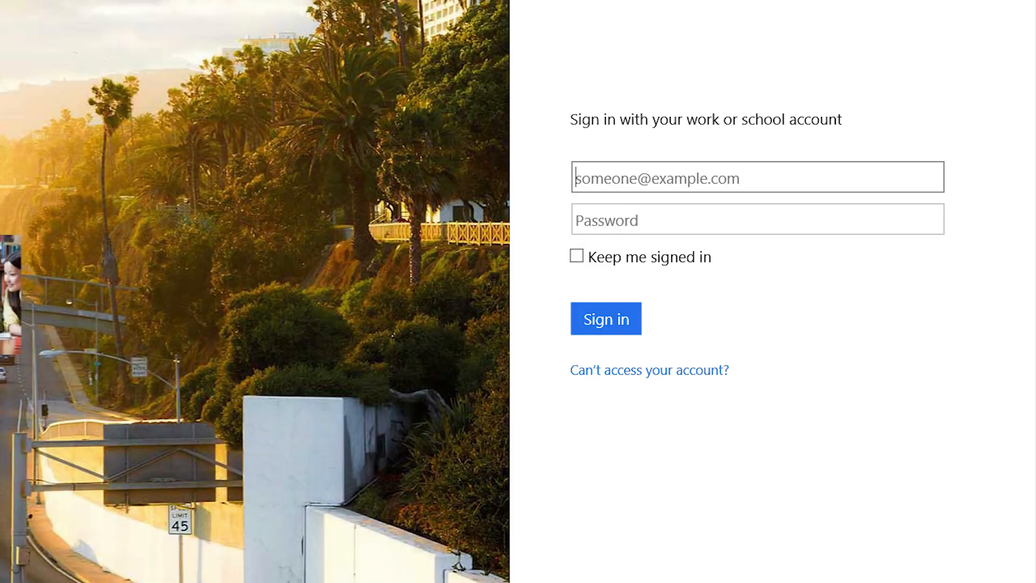
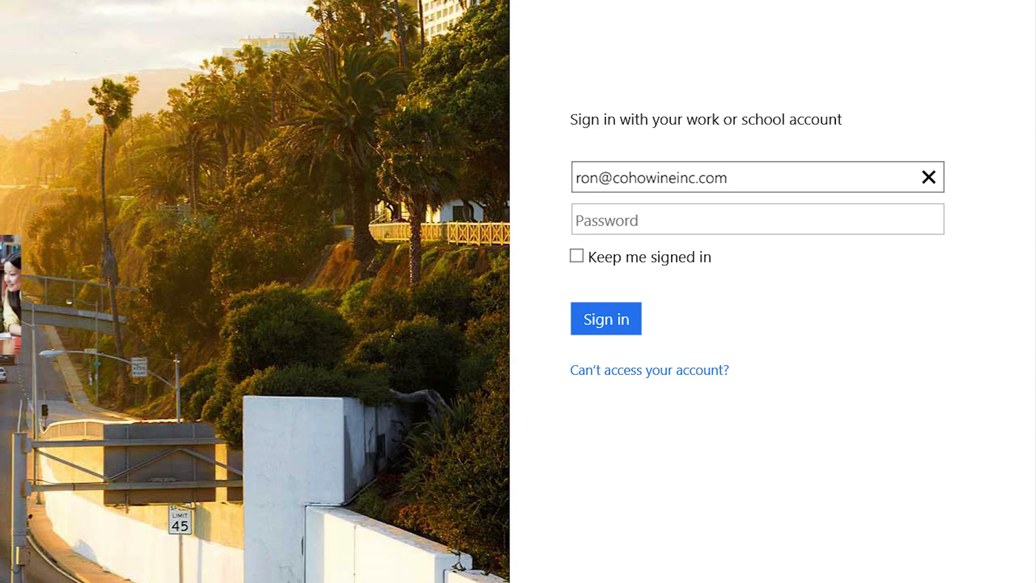
Sign back in to Office 365 with the updated work email address and the account password.
key(Tab)
text(pass@word1)
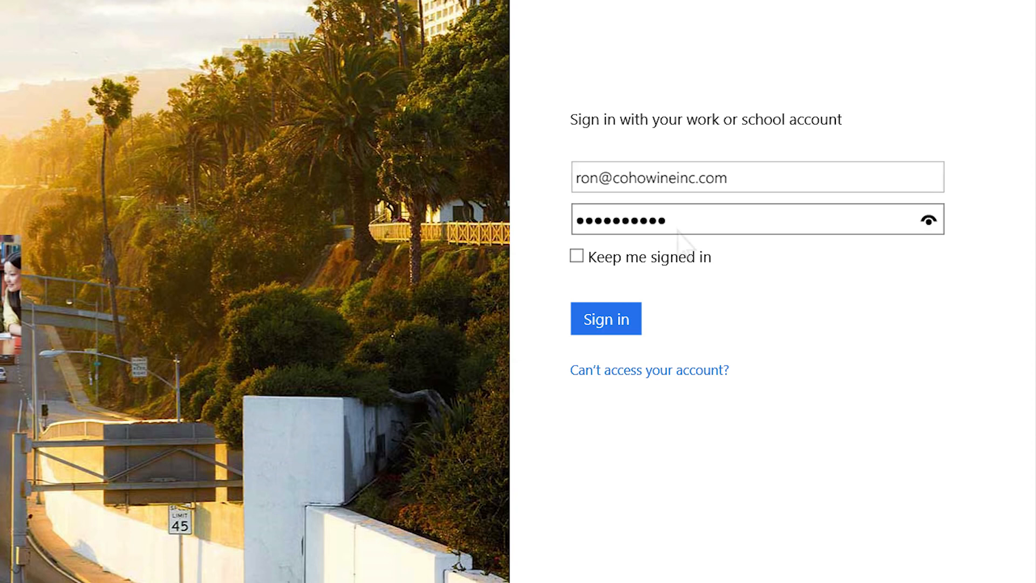
click(614, 323)
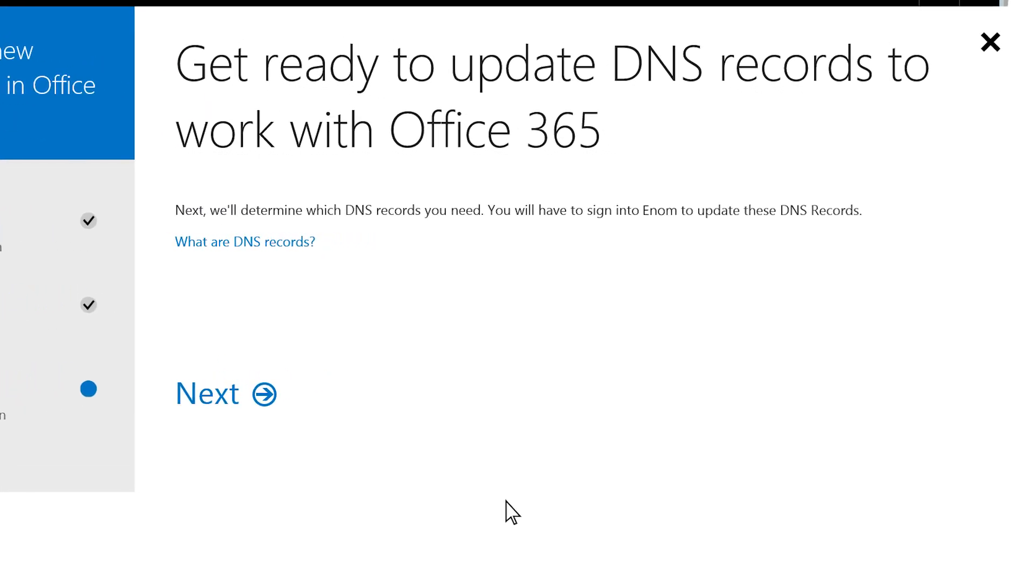
Proceed to the DNS setup, choose to manage your own DNS records, and accept Outlook and Lync as the domain's services.
click(156, 424)
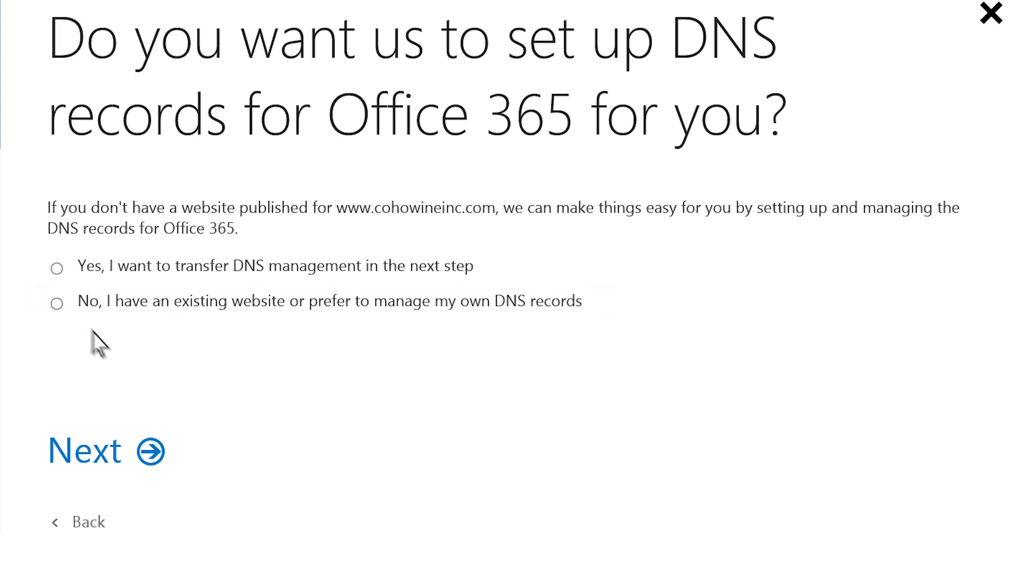
click(56, 304)
click(151, 450)
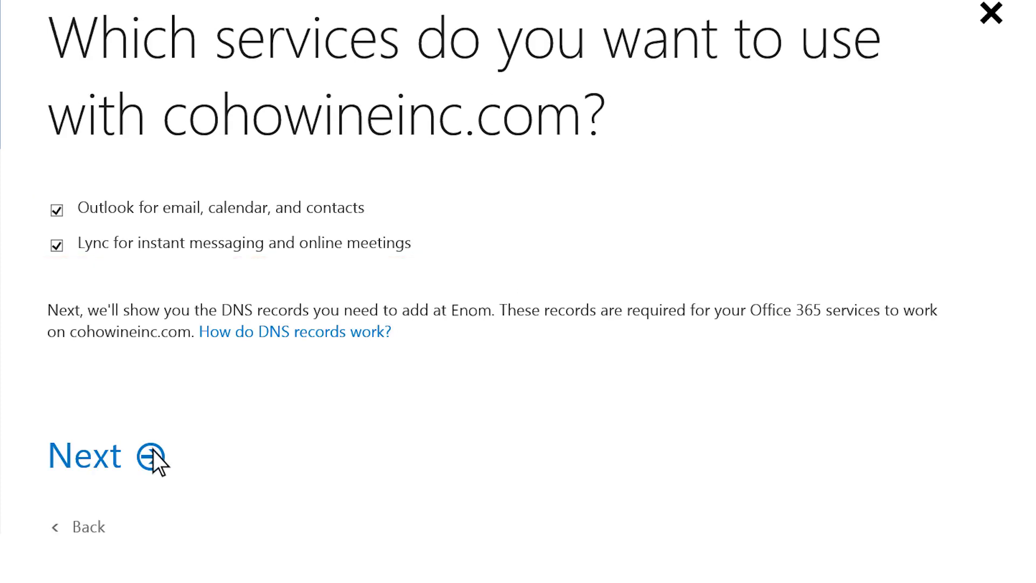
click(152, 452)
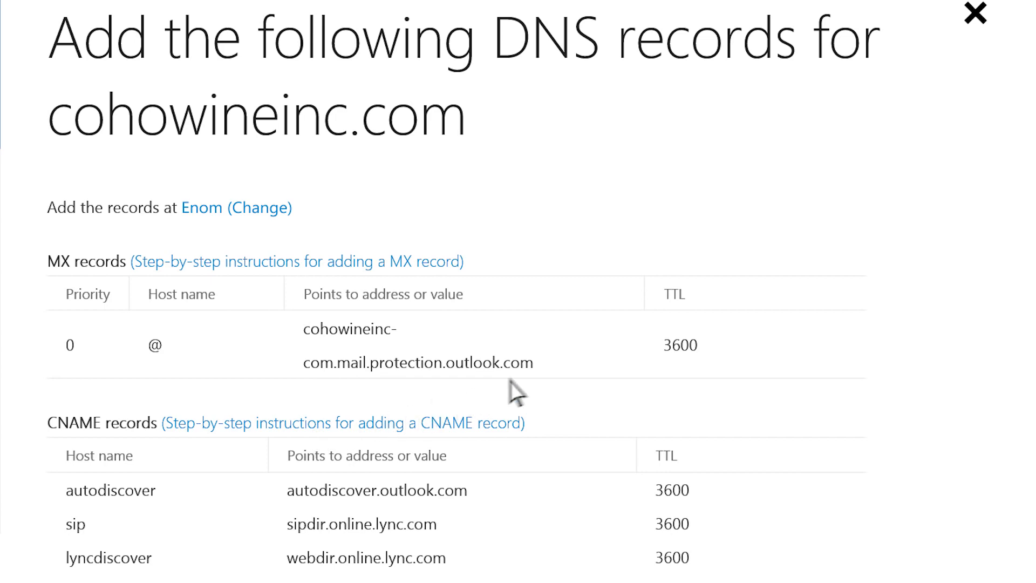
Copy the MX record's points-to address, cohowineinc-com.mail.protection.outlook.com.
drag(535, 363, 394, 321)
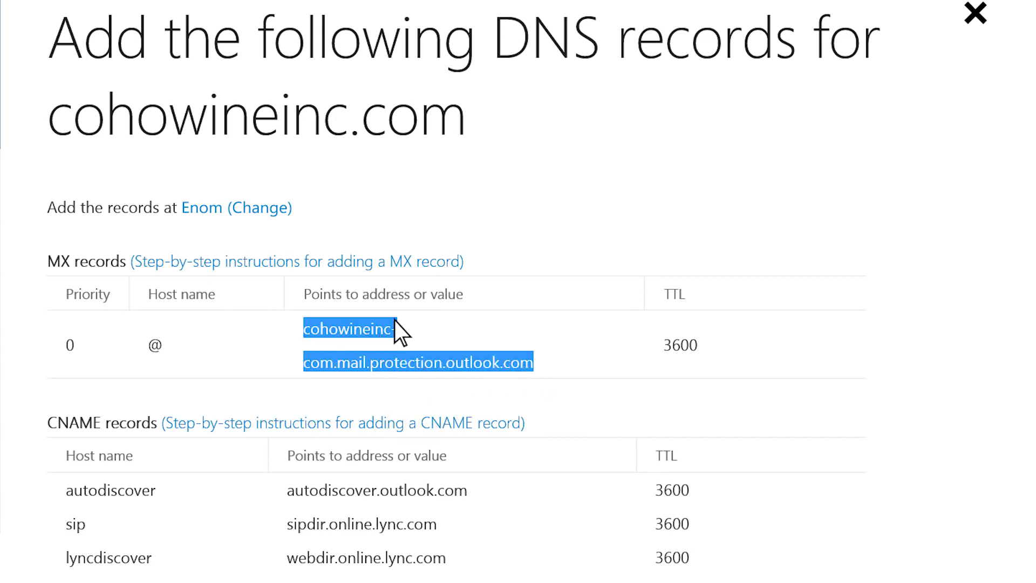
right_click(394, 320)
click(379, 360)
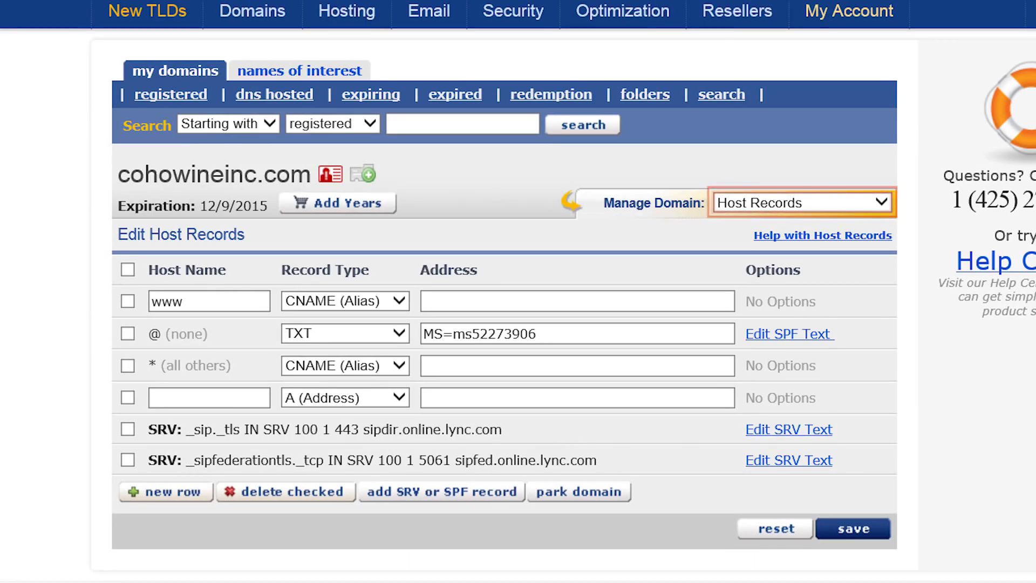
In eNom, open the email settings of cohowineinc.com and set the service selection to User (MX).
click(875, 203)
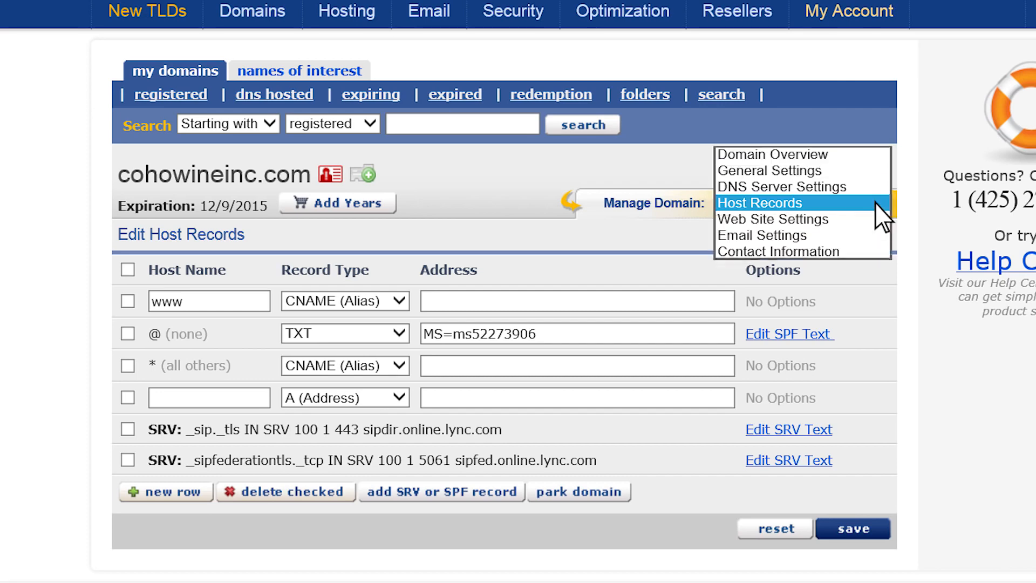
click(874, 235)
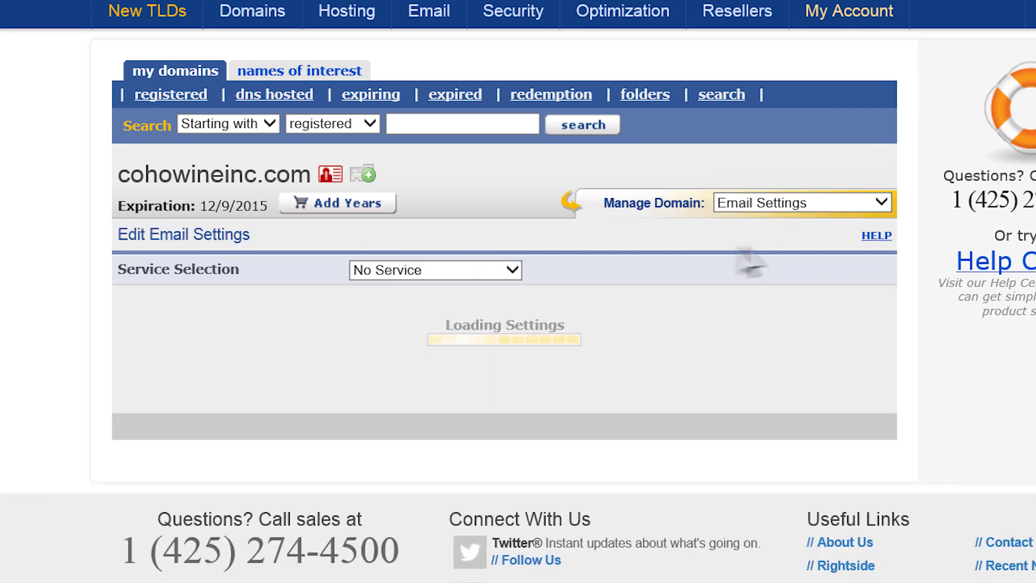
click(512, 270)
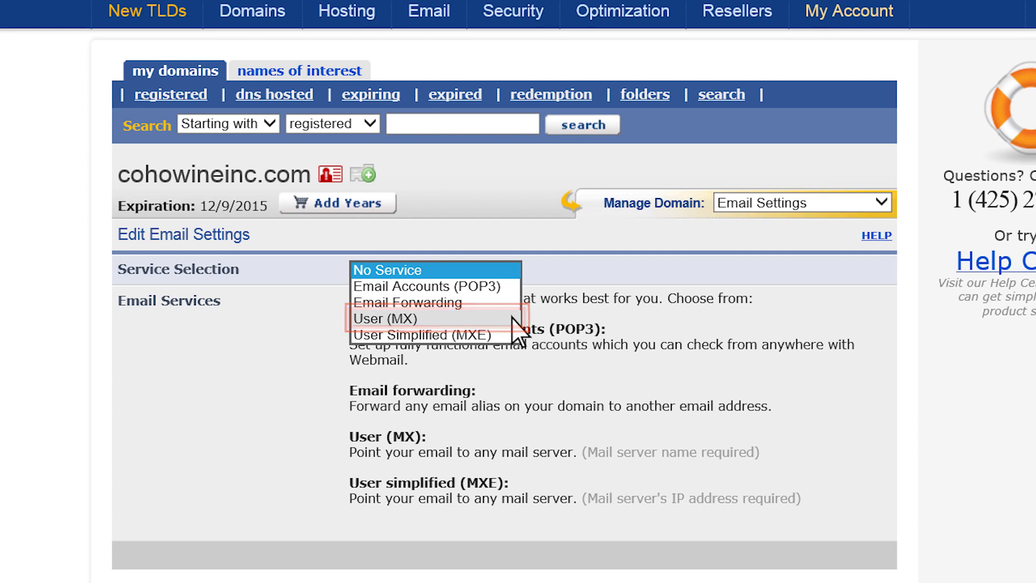
click(512, 318)
Fill the blank MX row with host name @, address cohowineinc-com.mail.protection.outlook.com and preference 0, and save the email settings.
click(305, 397)
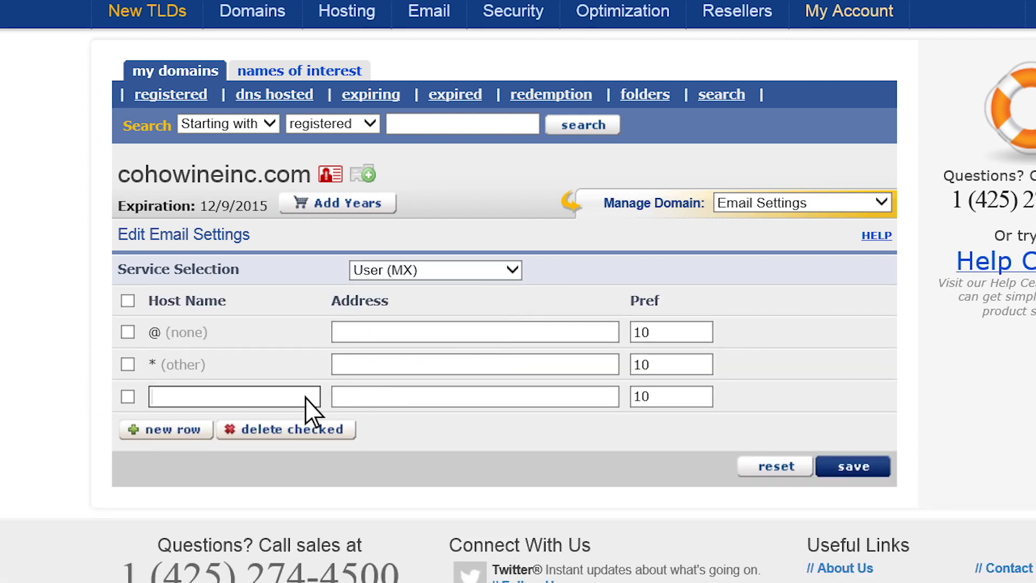
text(@)
click(362, 401)
right_click(363, 400)
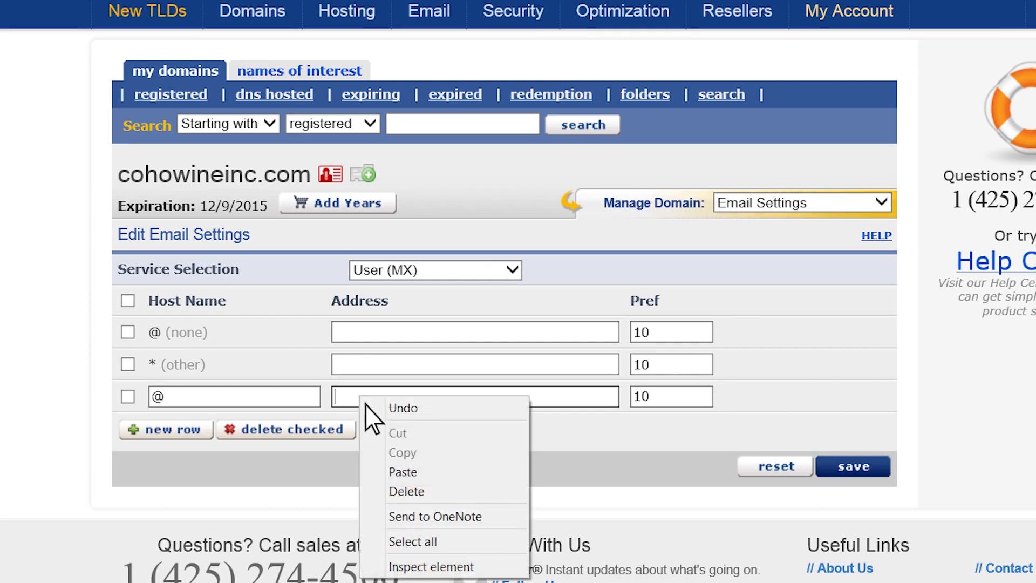
click(370, 467)
double_click(656, 402)
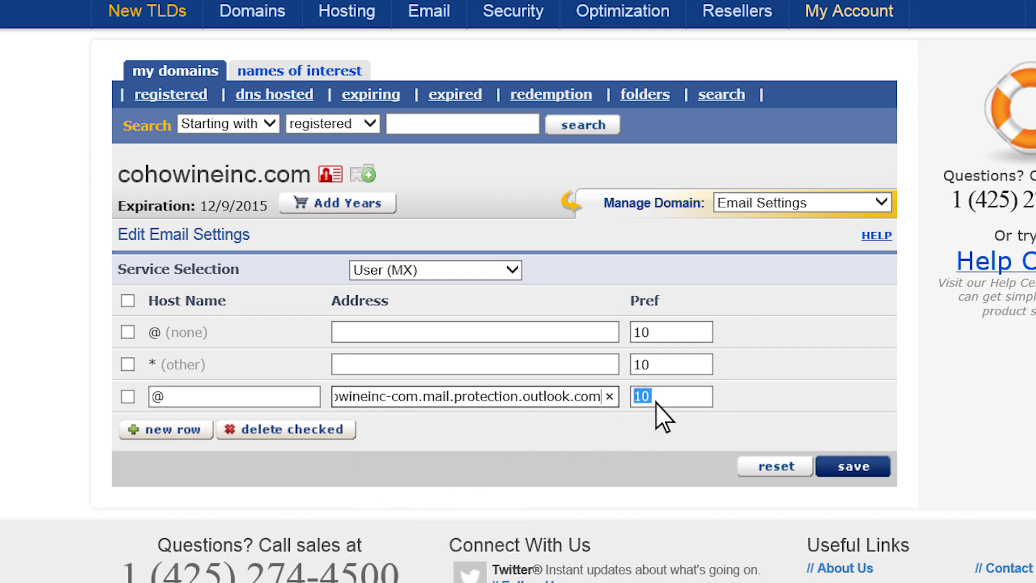
text(0)
click(834, 469)
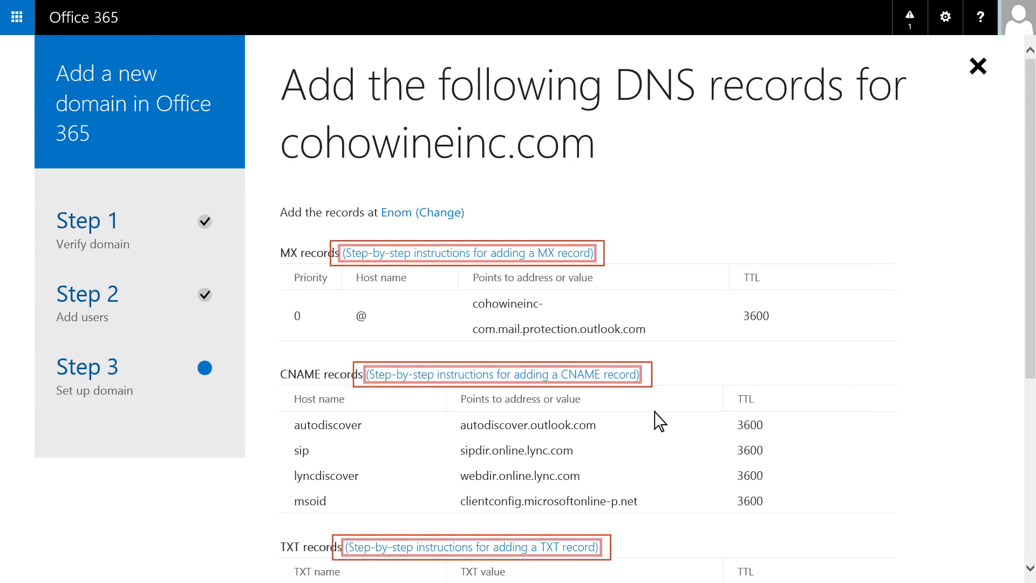
Review the required CNAME, TXT and SRV records in Office 365 and confirm that all DNS records have been added.
click(627, 378)
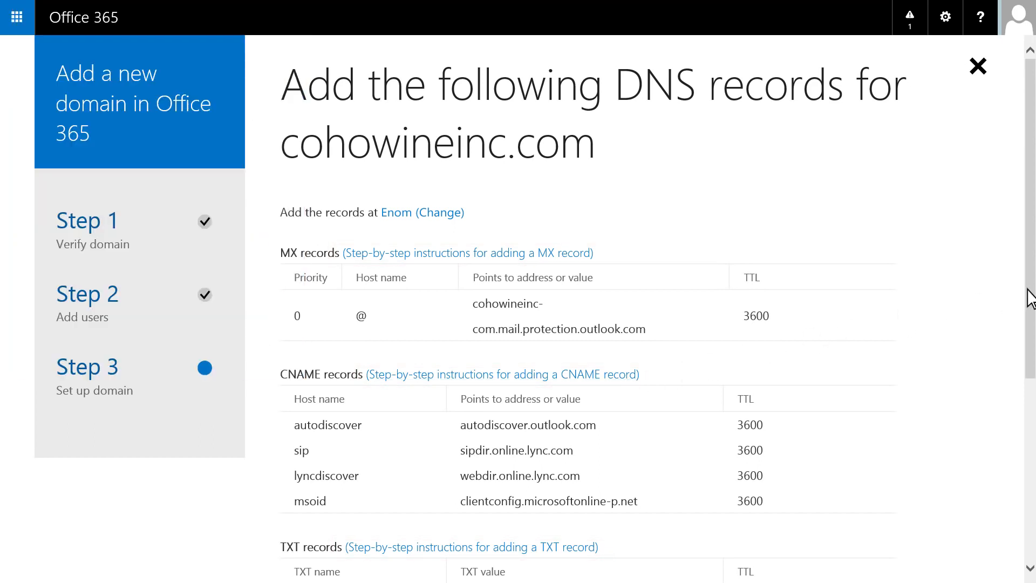
drag(1027, 286, 1028, 478)
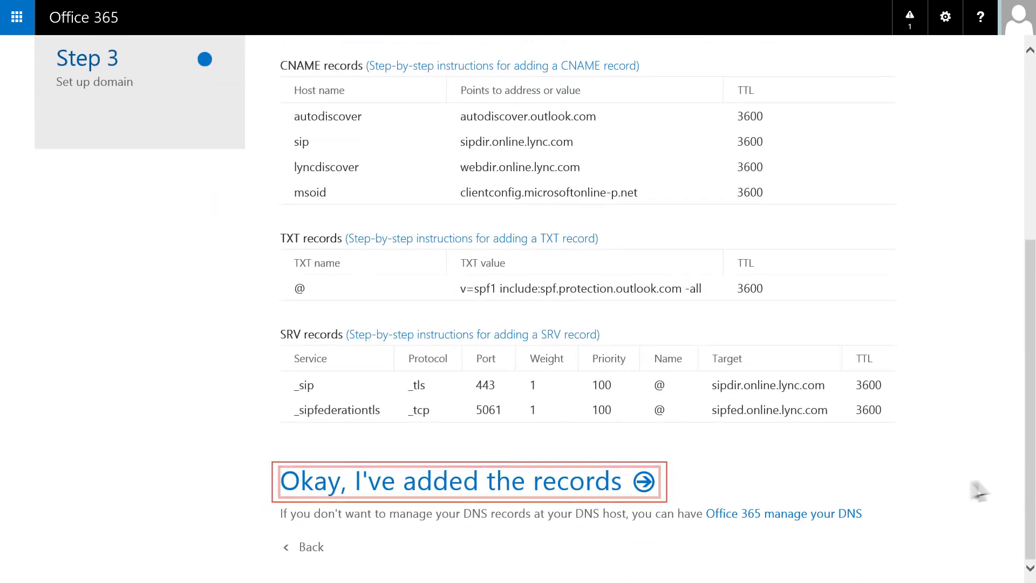
click(646, 486)
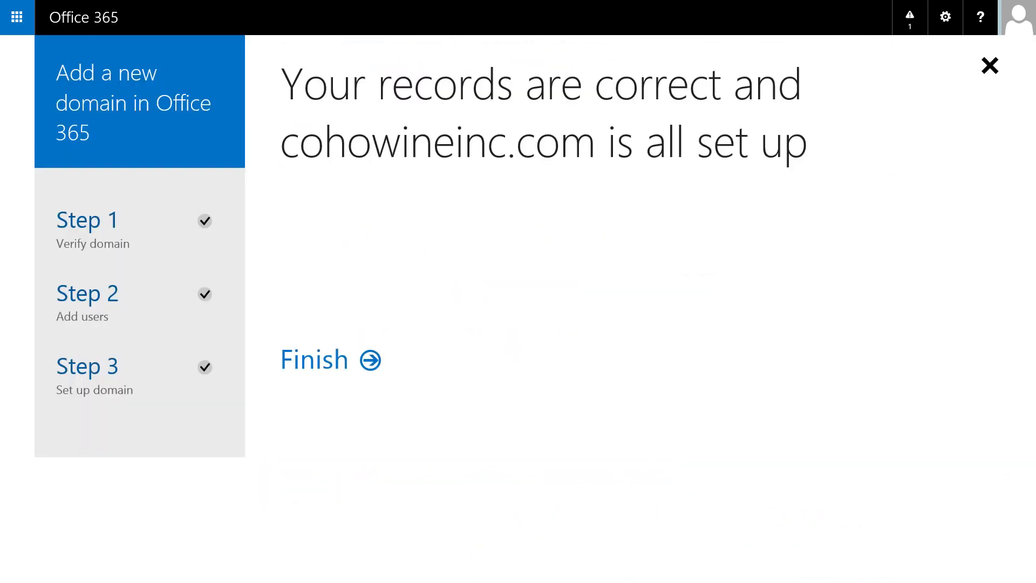